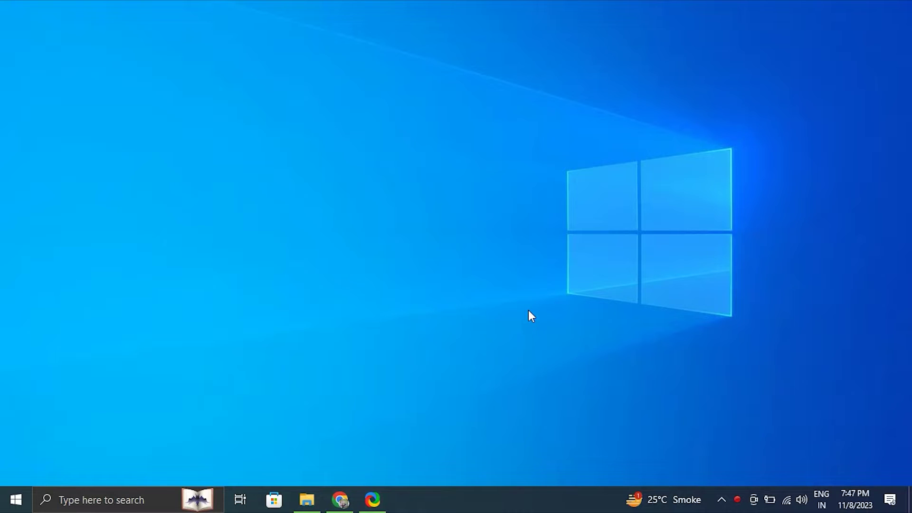
# Step: Load softbayglobal.com in Brave and go to its Submit Problem page
pyautogui.write('so')
pyautogui.write('ftbayglob')
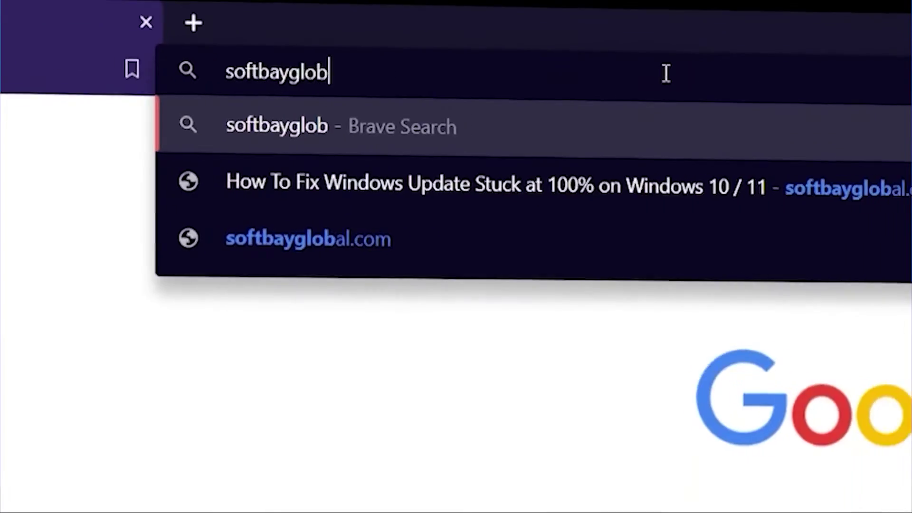
pyautogui.write('al')
pyautogui.press('Return')
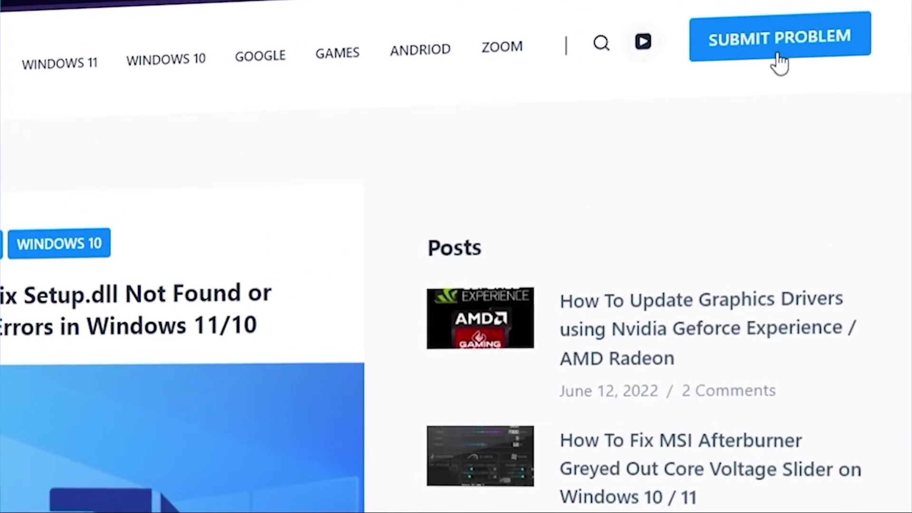
pyautogui.click(778, 54)
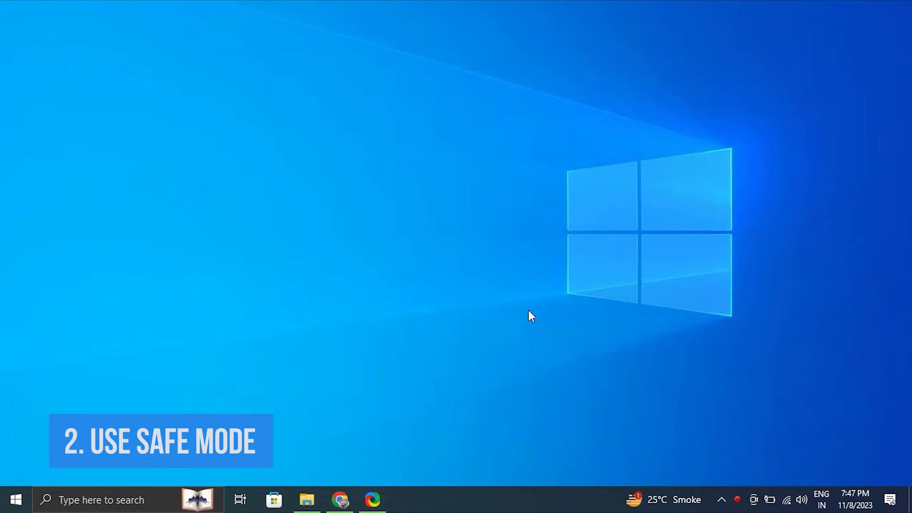
# Step: Find Recovery options by searching 'RECOVE' in Settings and restart into advanced startup
pyautogui.press('super+i')
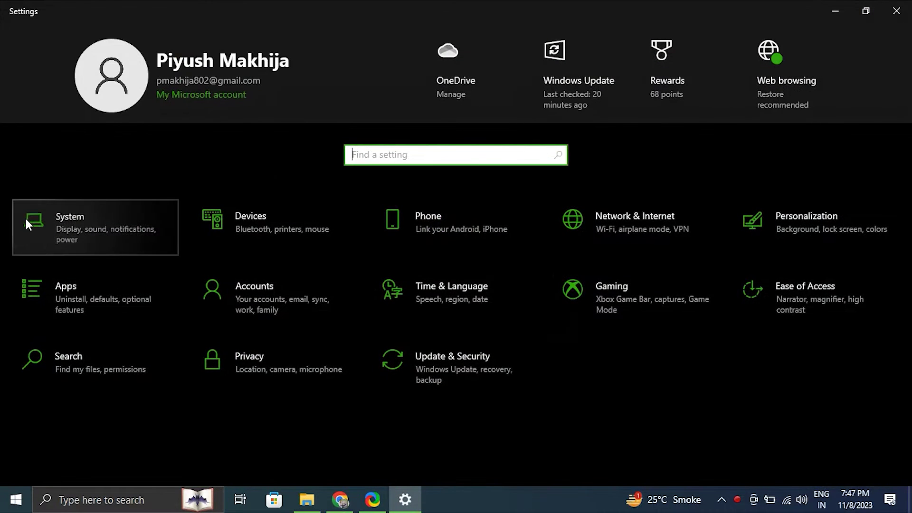
pyautogui.click(25, 219)
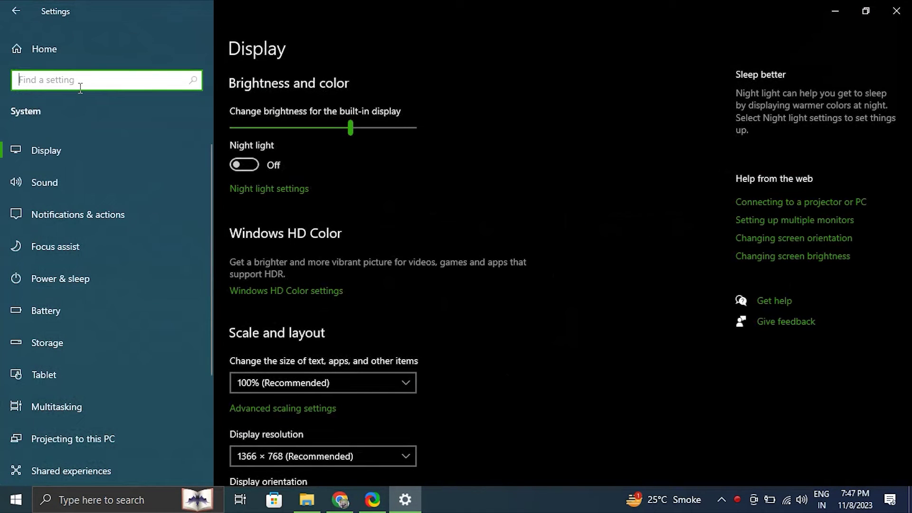
pyautogui.write('RECOV')
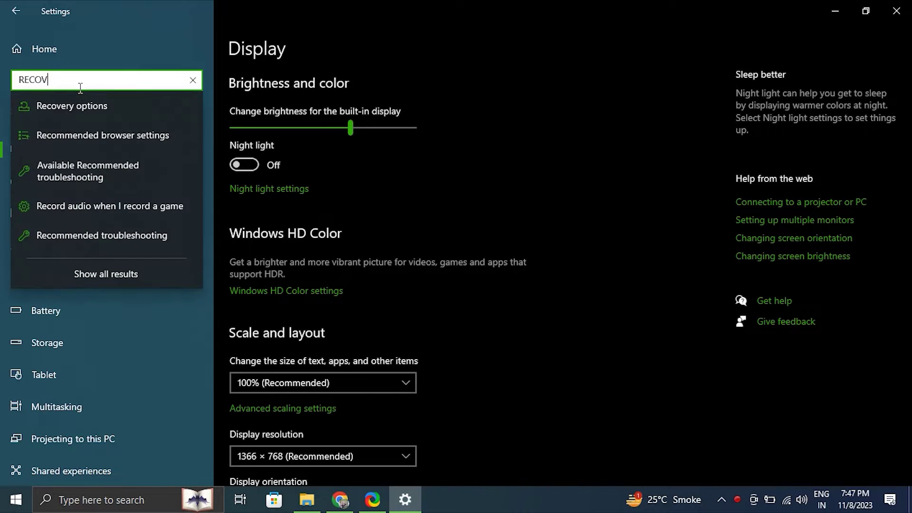
pyautogui.write('ER')
pyautogui.click(97, 103)
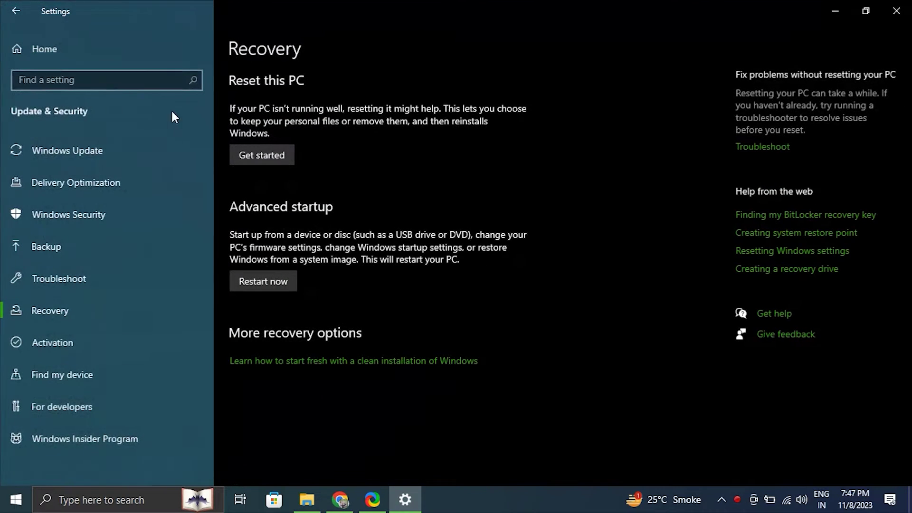
pyautogui.click(273, 285)
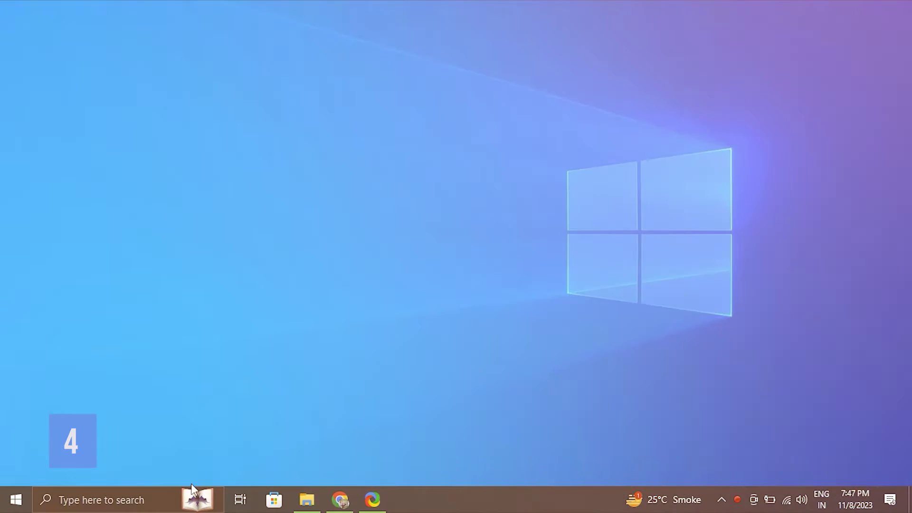
pyautogui.click(116, 499)
pyautogui.write('REA')
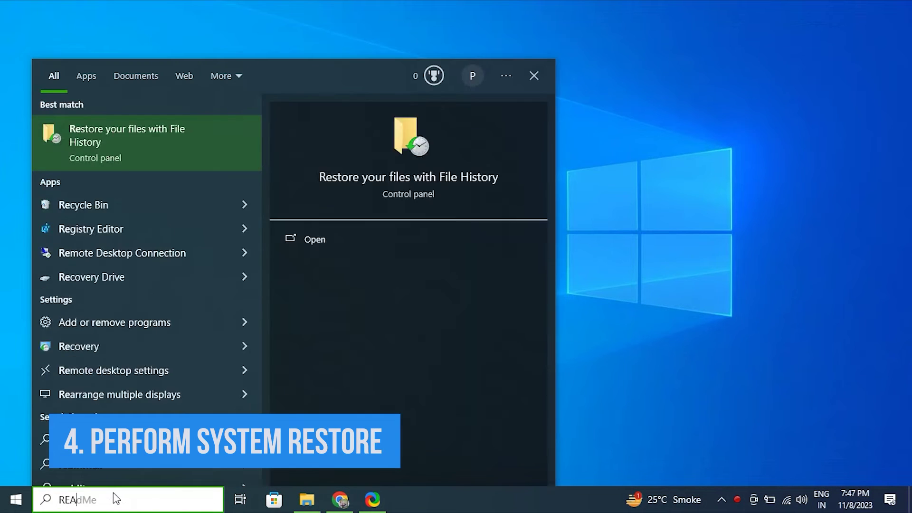
pyautogui.press('BackSpace')
pyautogui.press('BackSpace')
pyautogui.write('CREATE')
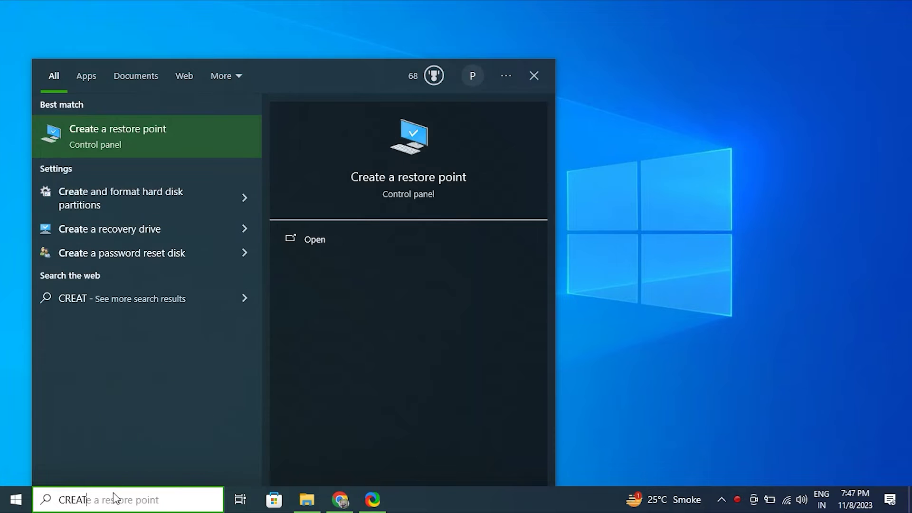
pyautogui.click(120, 211)
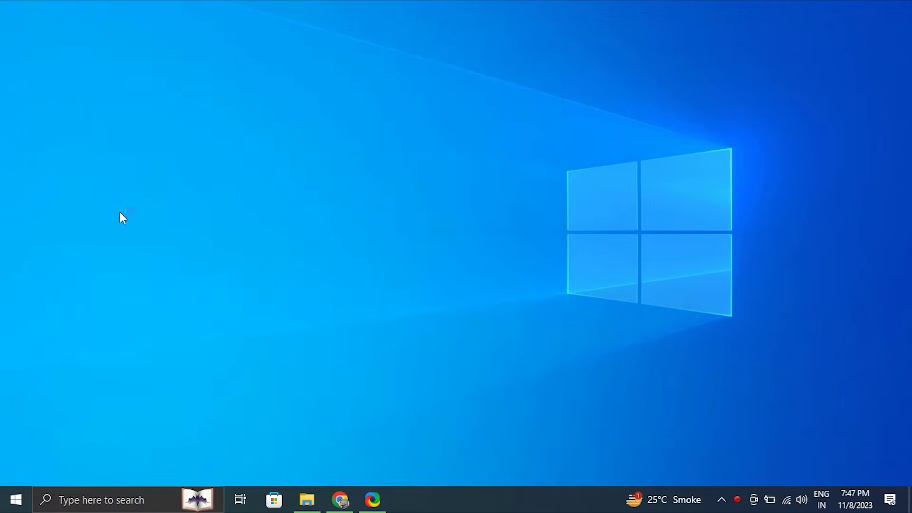
pyautogui.moveTo(232, 72); pyautogui.dragTo(417, 95)
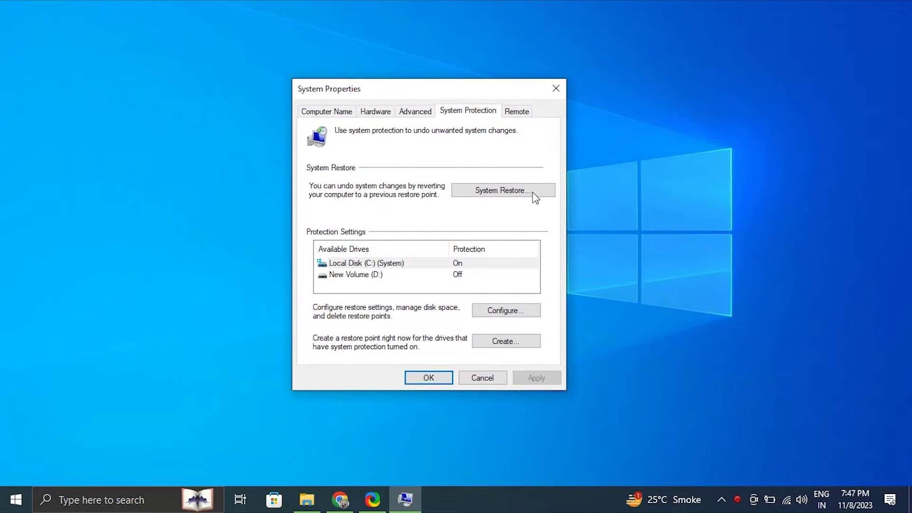
pyautogui.click(535, 197)
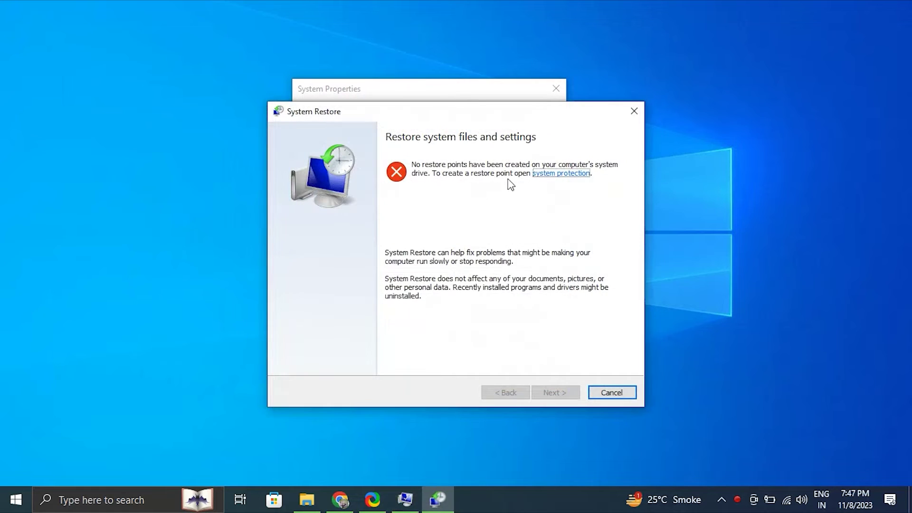
pyautogui.click(609, 394)
pyautogui.click(497, 341)
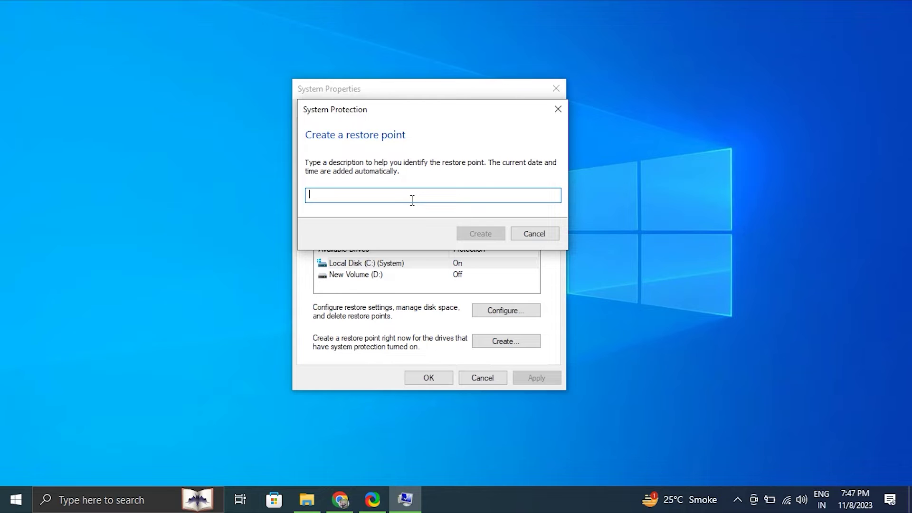
pyautogui.click(534, 232)
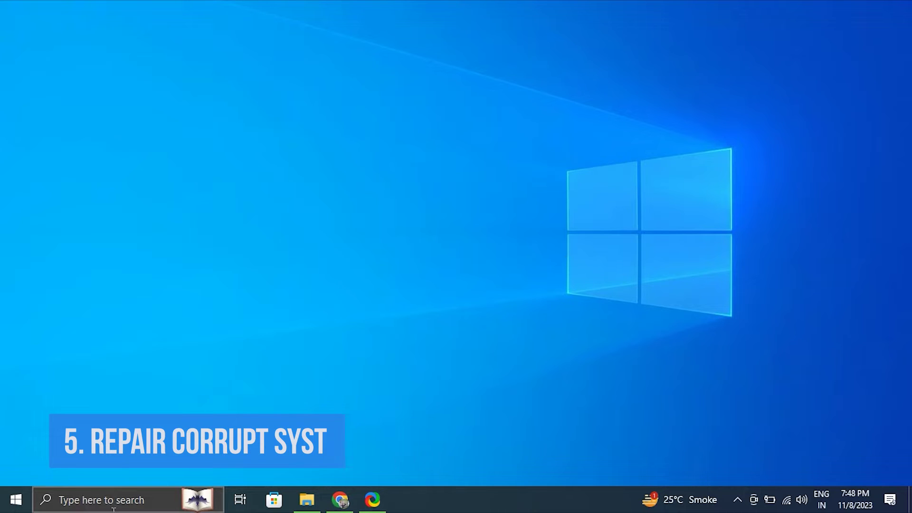
pyautogui.click(101, 499)
# Step: Run sfc /scannow in a Command Prompt opened as administrator
pyautogui.write('CO')
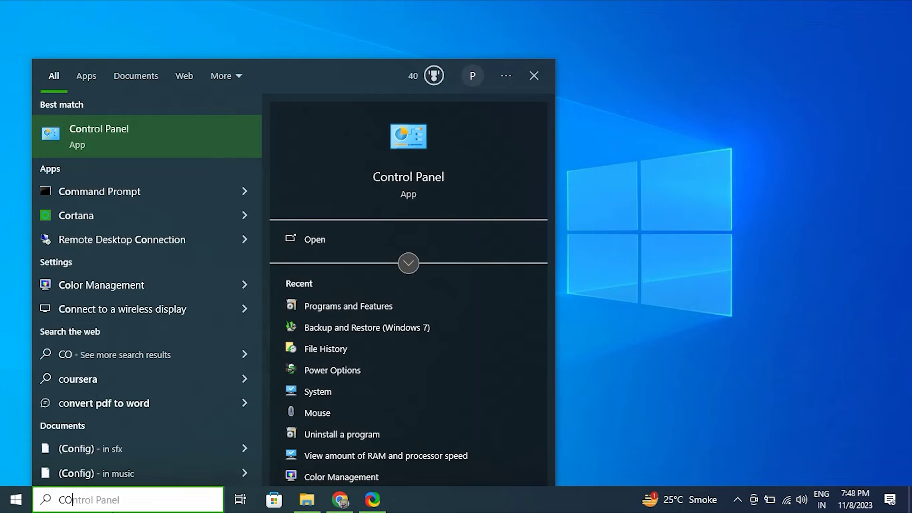
pyautogui.write('MM')
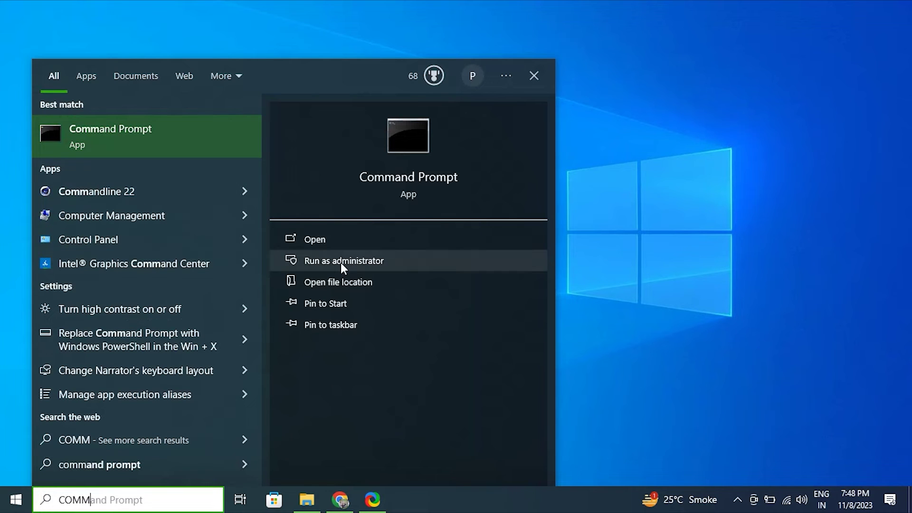
pyautogui.click(341, 261)
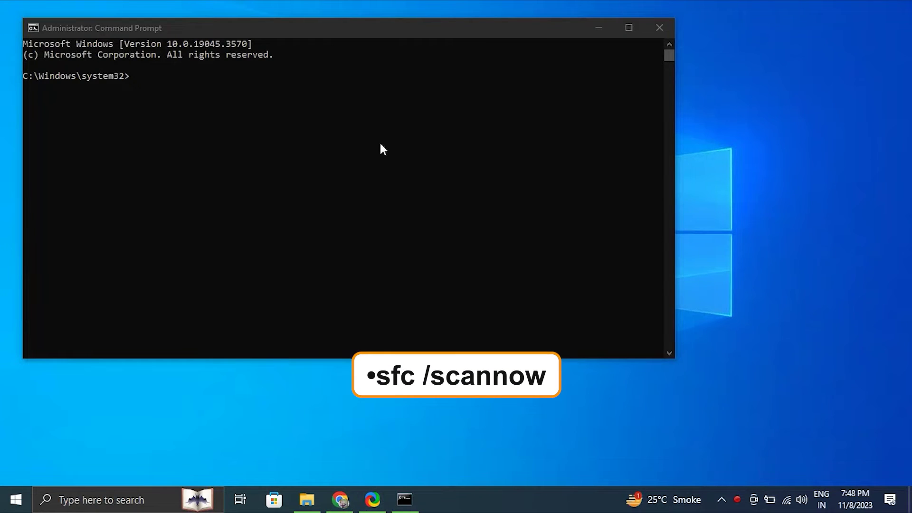
pyautogui.click(143, 84)
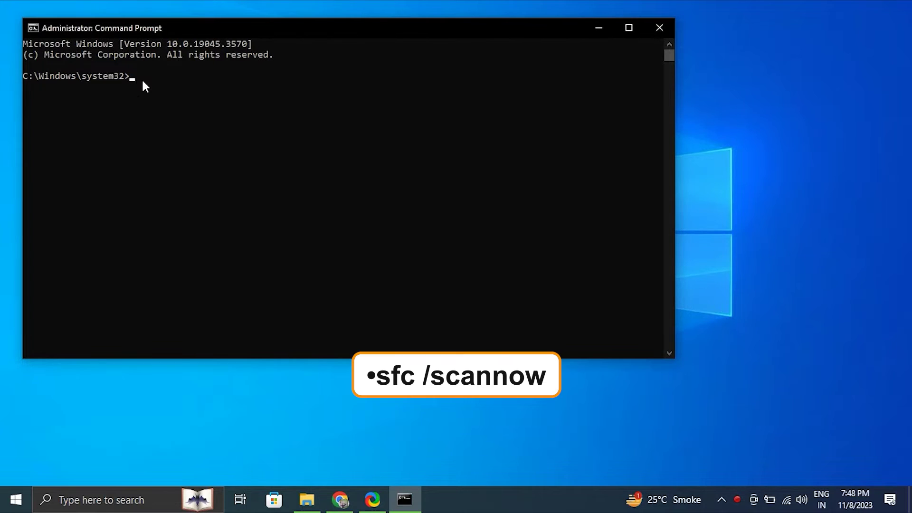
pyautogui.write('sfc /scannow')
pyautogui.press('Return')
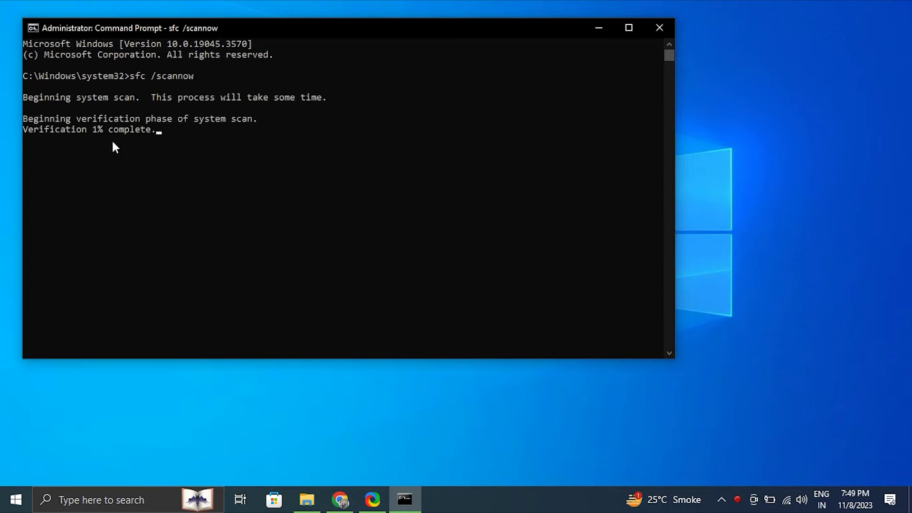
pyautogui.click(95, 136)
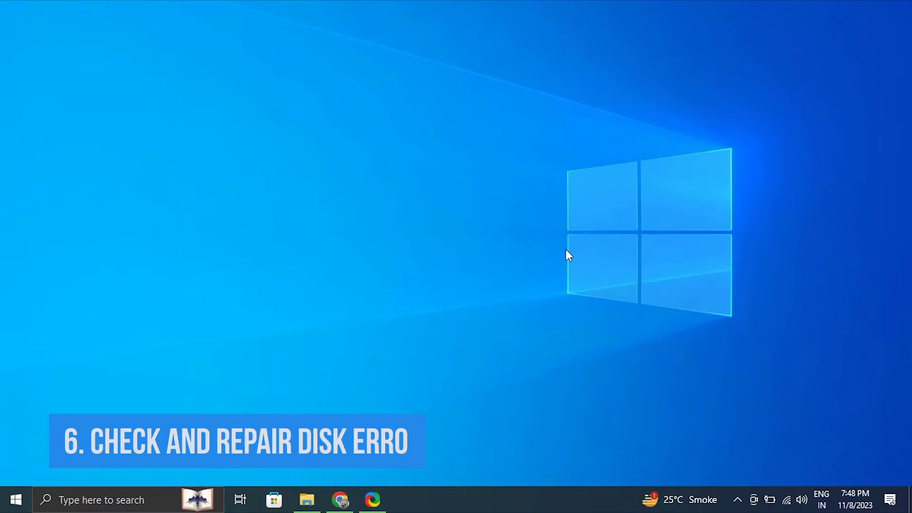
# Step: Run chkdsk /f C: in an administrator Command Prompt and accept scheduling it for restart
pyautogui.click(116, 496)
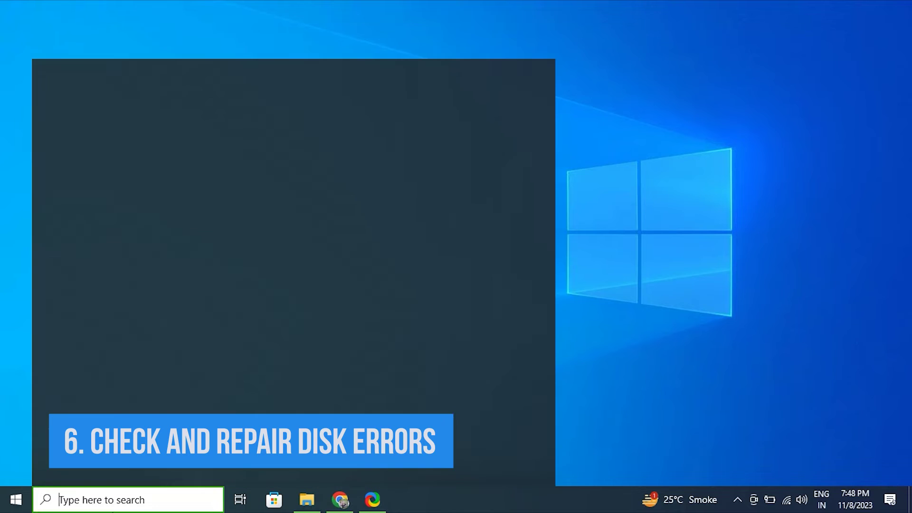
pyautogui.write('coMM')
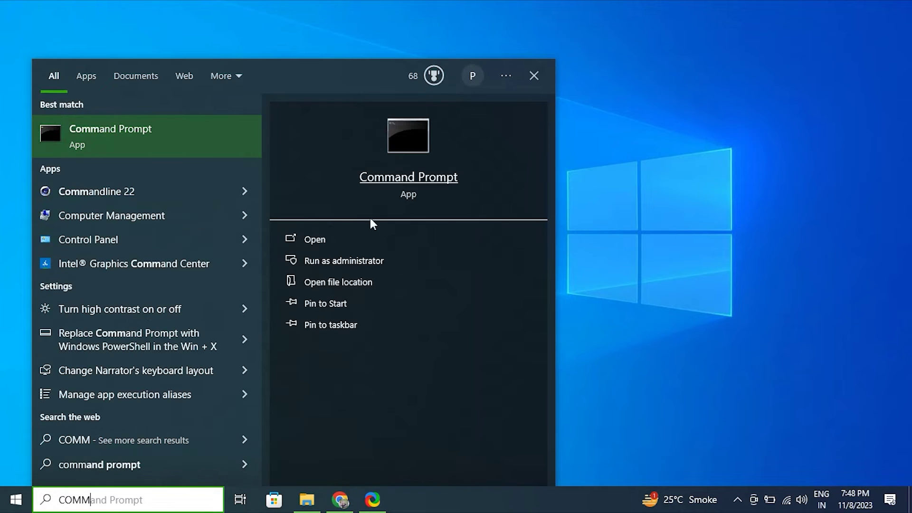
pyautogui.click(341, 260)
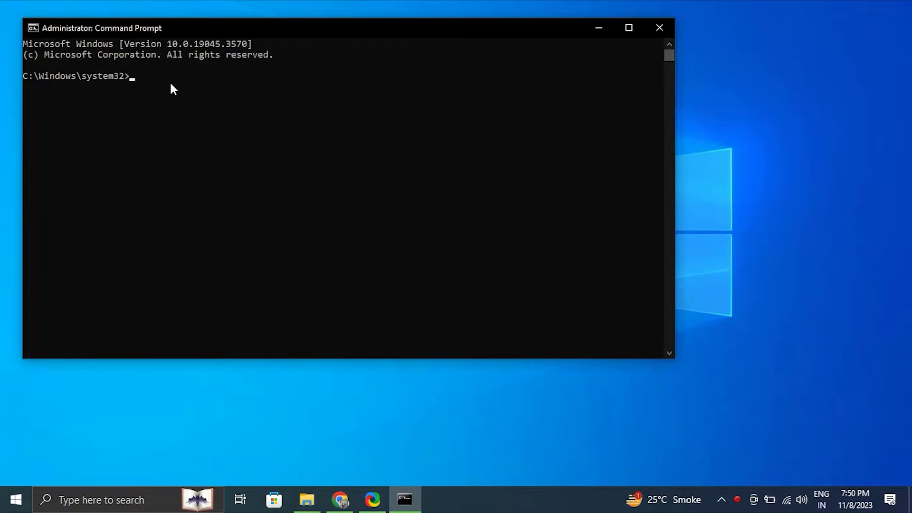
pyautogui.write('chkdsk /f C:')
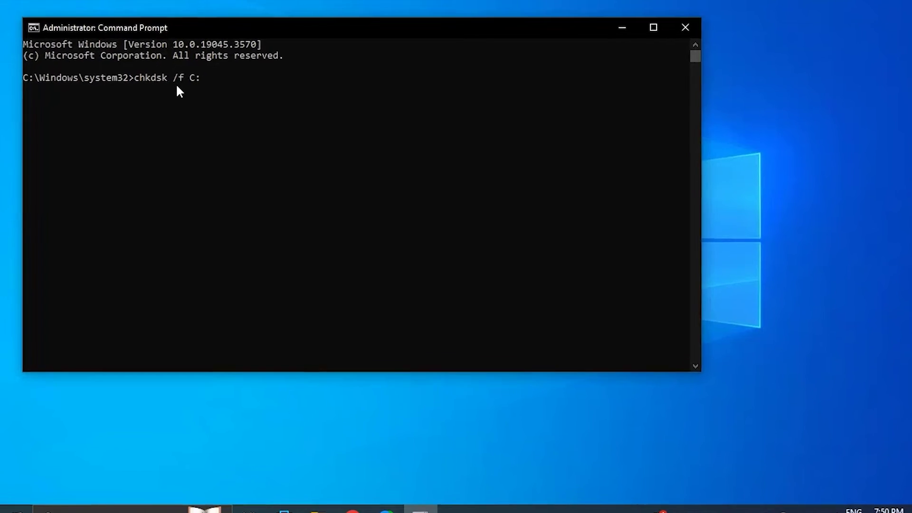
pyautogui.press('Return')
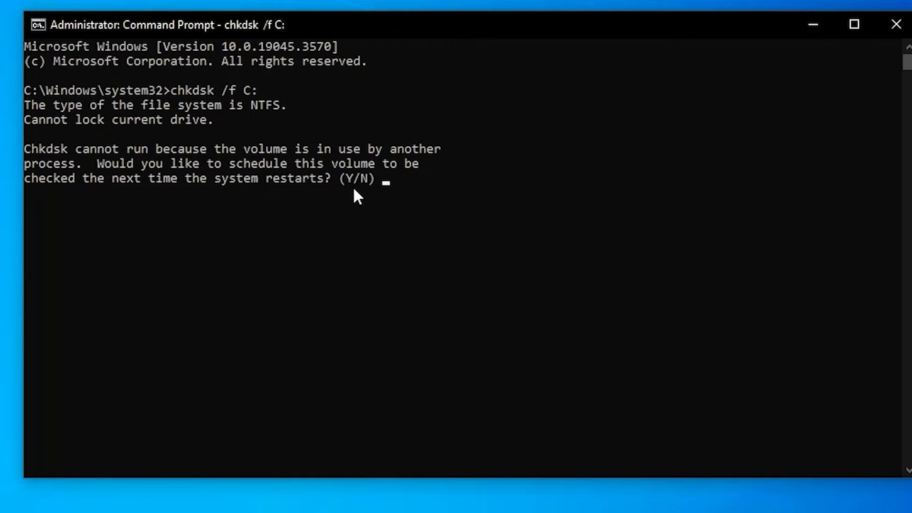
pyautogui.click(349, 179)
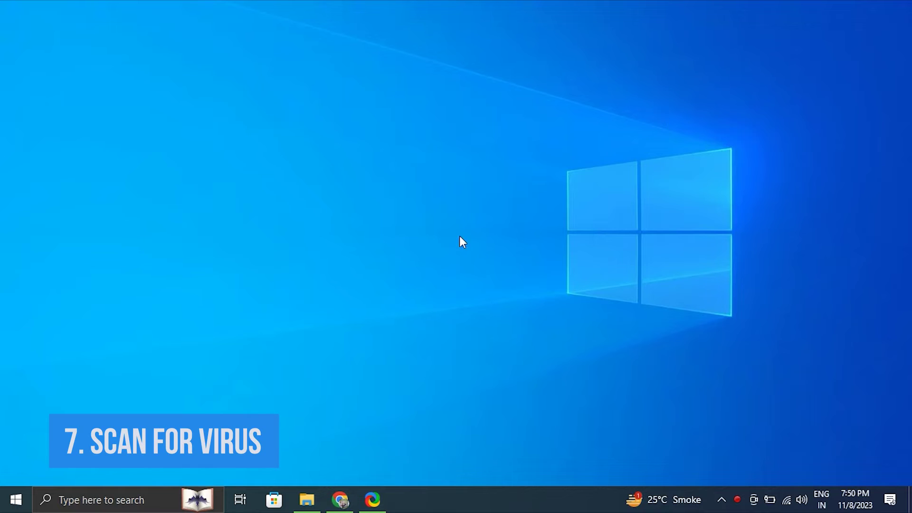
# Step: Choose Full scan in Windows Security's Virus & threat protection scan options
pyautogui.click(122, 508)
pyautogui.write('wind')
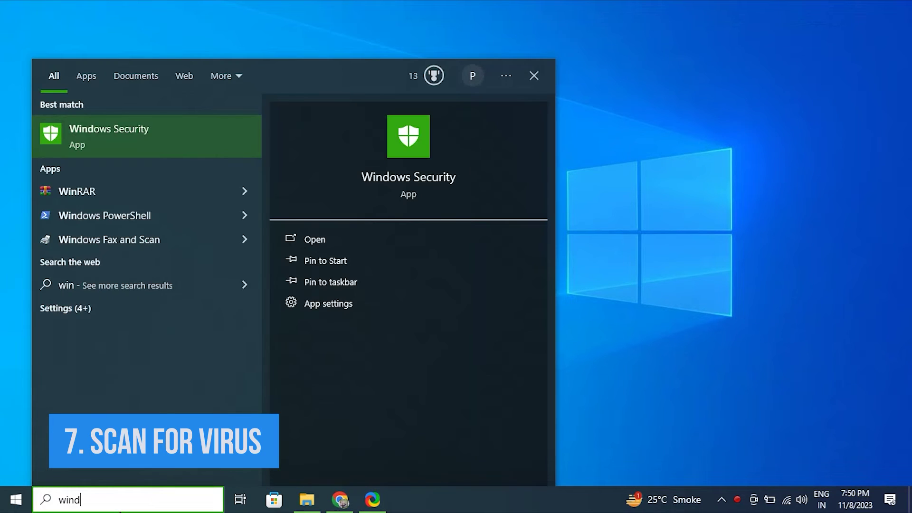
pyautogui.click(128, 126)
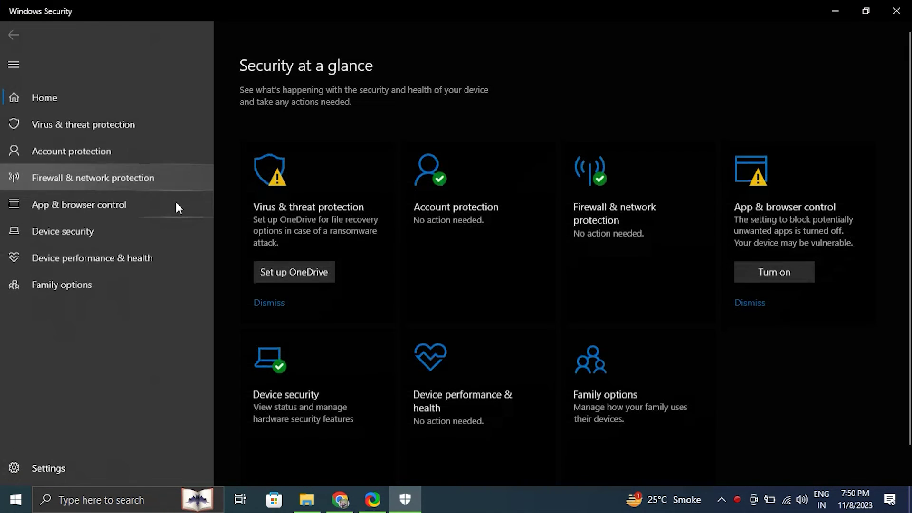
pyautogui.click(87, 128)
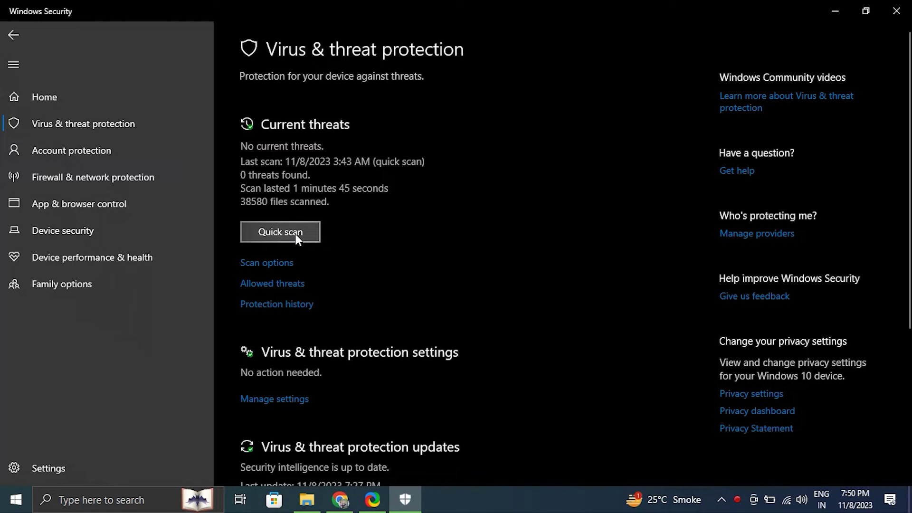
pyautogui.click(282, 262)
pyautogui.scroll(-1, 280, 285)
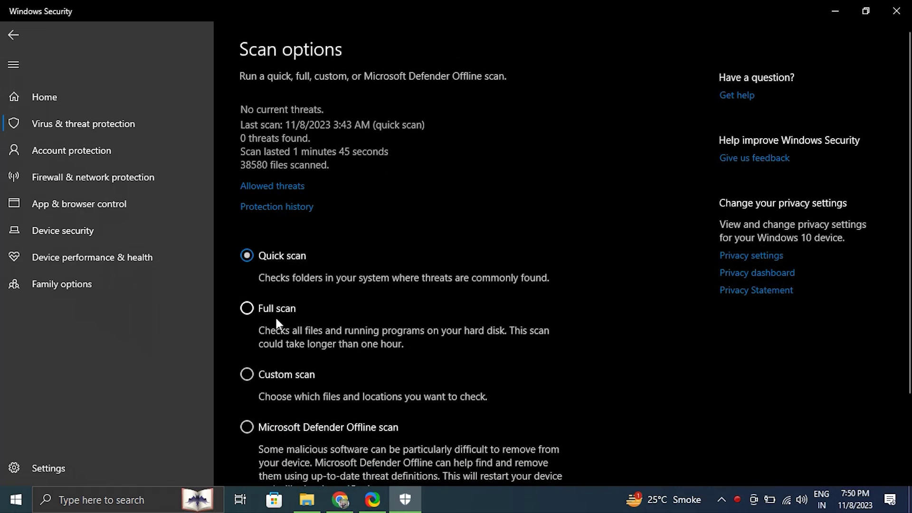
pyautogui.click(275, 309)
pyautogui.scroll(-2, 355, 434)
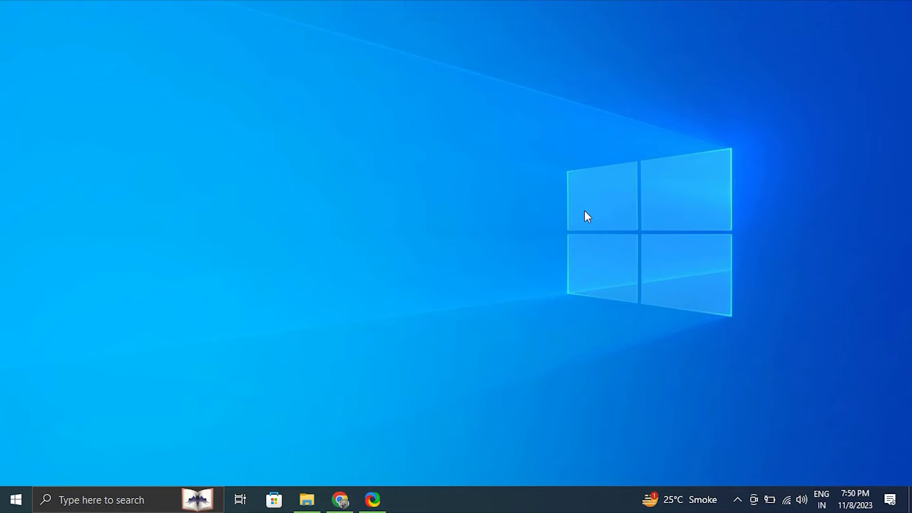
pyautogui.press('super+i')
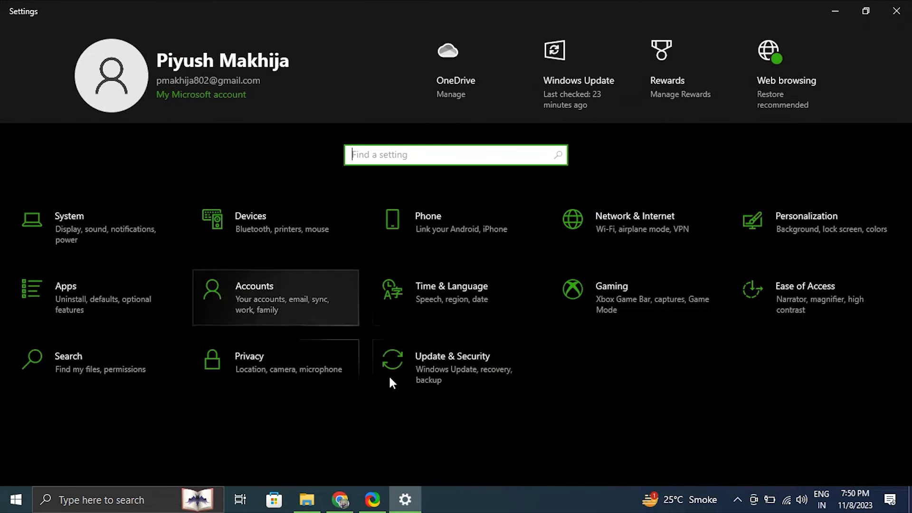
# Step: Check for Windows updates under Update & Security
pyautogui.click(448, 372)
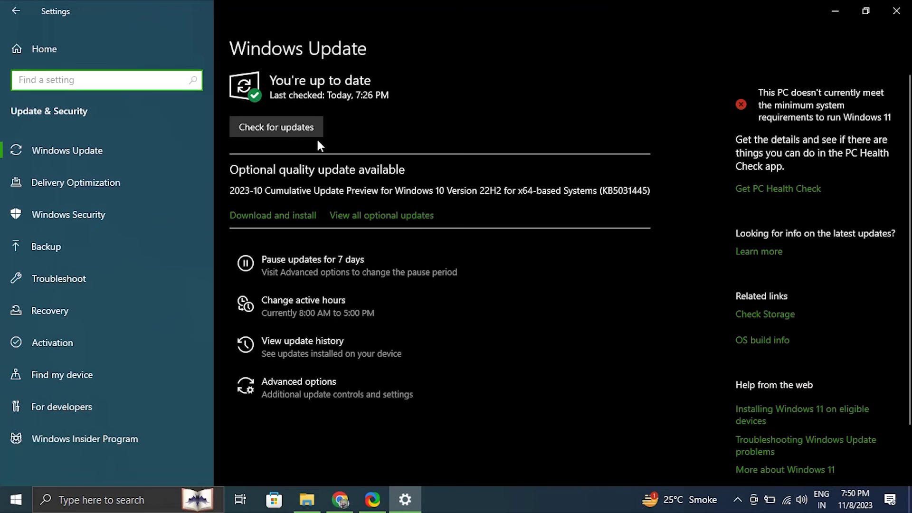
pyautogui.click(313, 120)
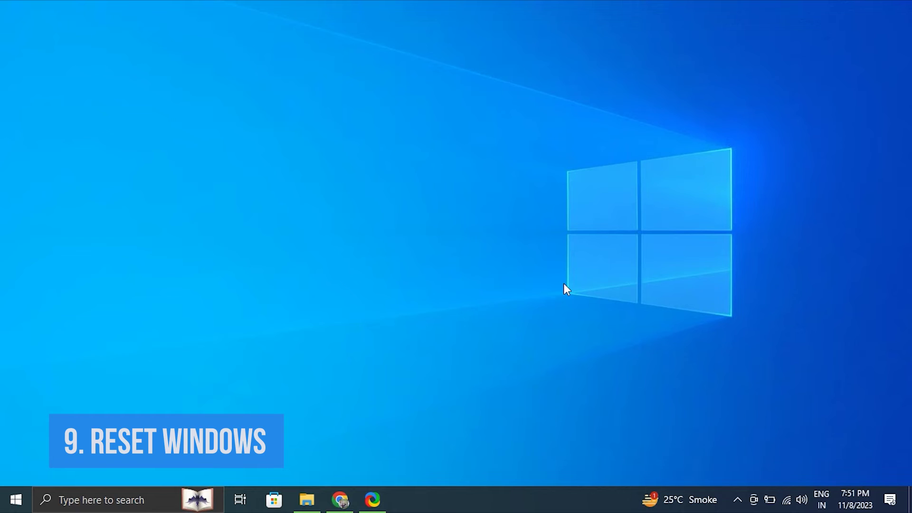
# Step: Search 'recover' in Settings and choose Get started under Reset this PC
pyautogui.press('super+i')
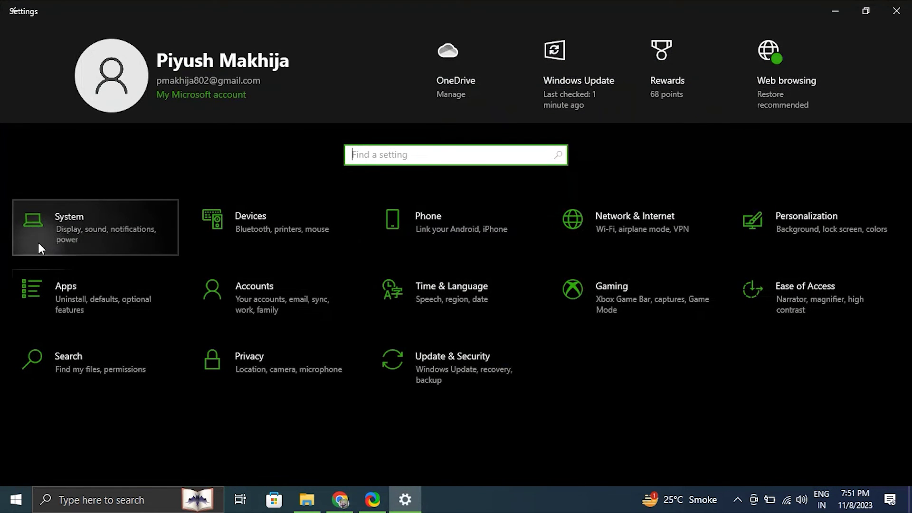
pyautogui.click(37, 243)
pyautogui.write('recover')
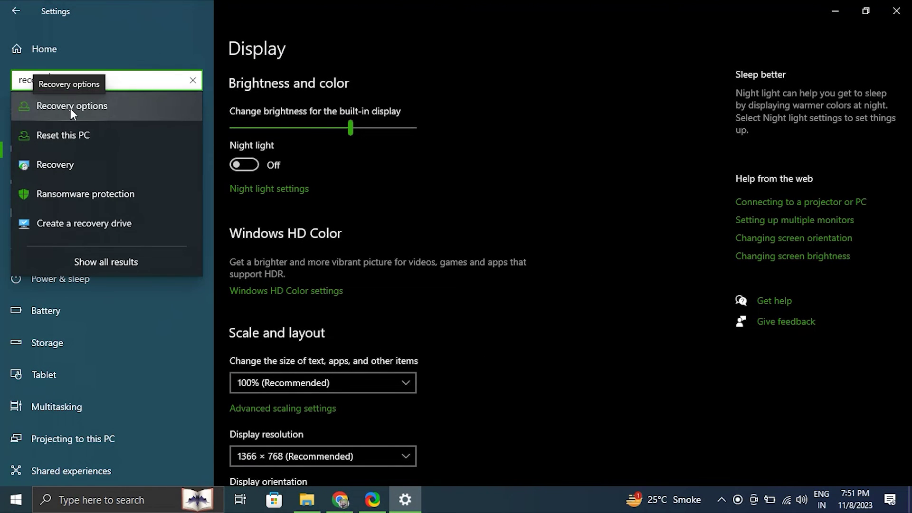
pyautogui.click(72, 107)
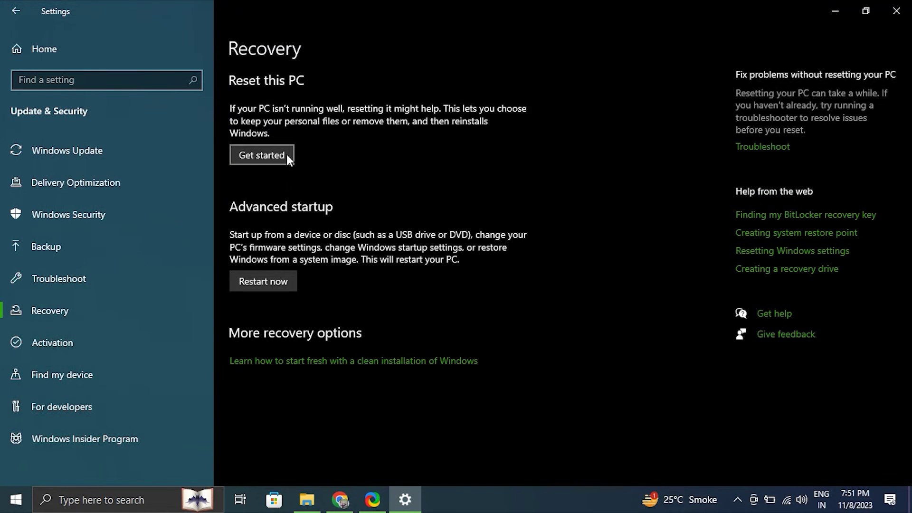
pyautogui.click(286, 155)
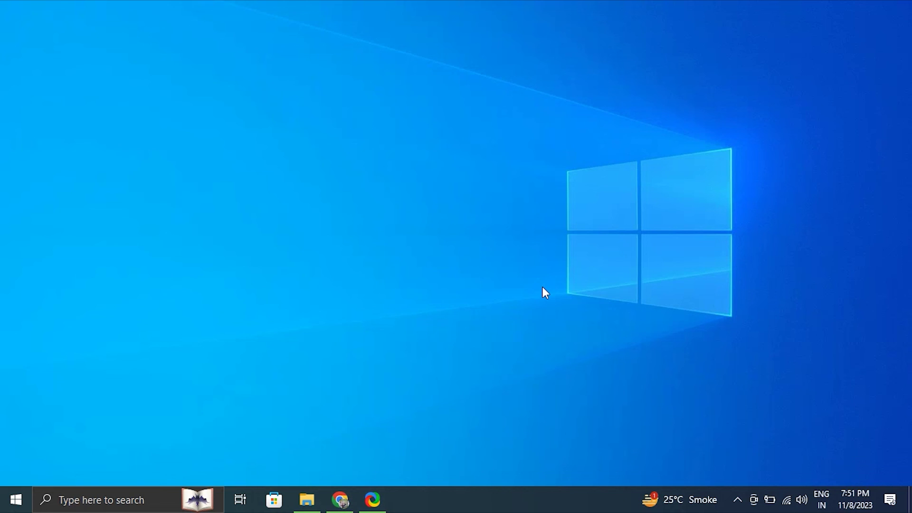
# Step: Show Task Manager's Startup list and select ShareX, the only app still enabled
pyautogui.hotkey('ctrl', 'shift', 'Escape')
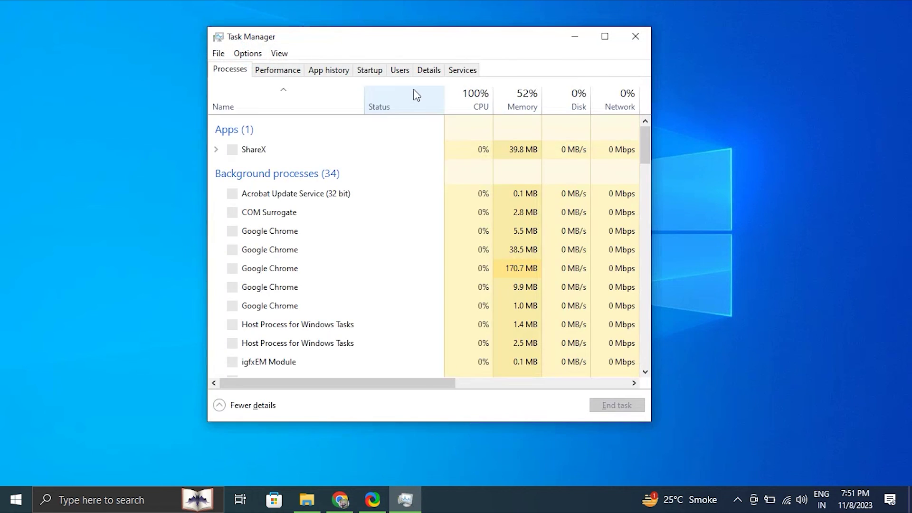
pyautogui.click(373, 72)
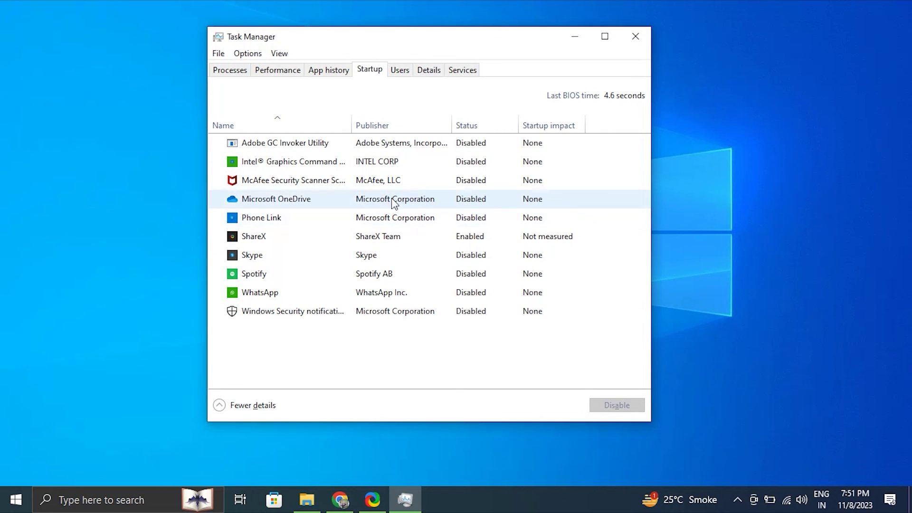
pyautogui.click(338, 235)
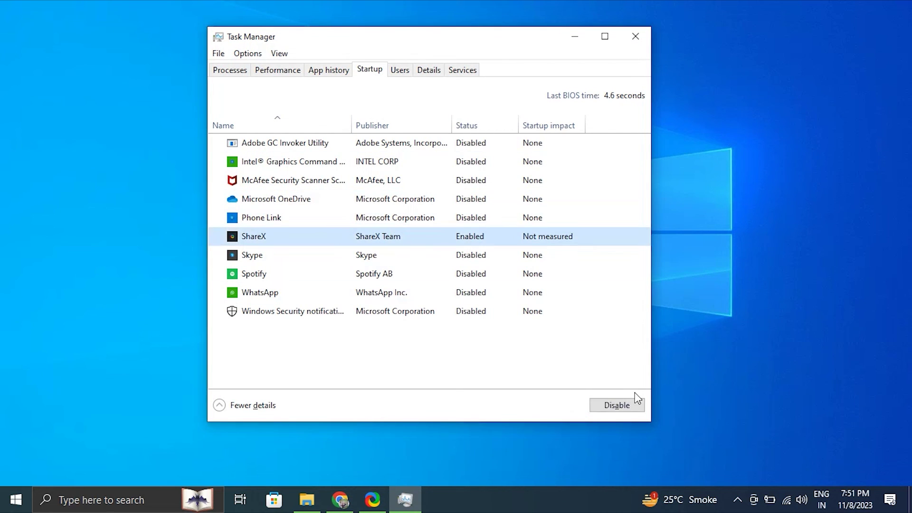